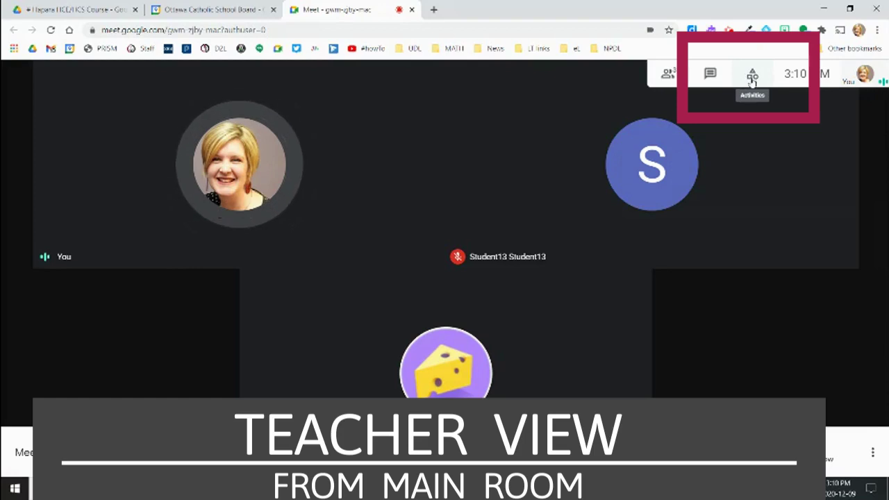
Start setting up breakout rooms for the call and move Student17 from Breakout 2 into Breakout 1.
left_click(711, 74)
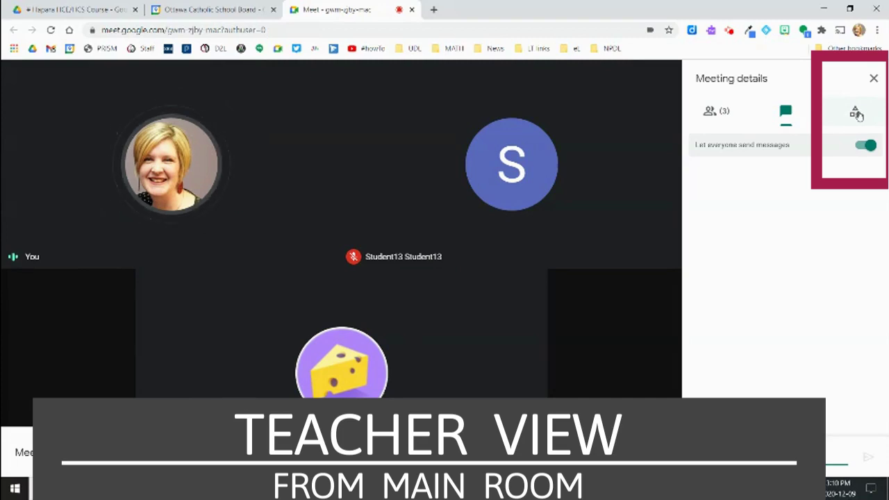
left_click(856, 114)
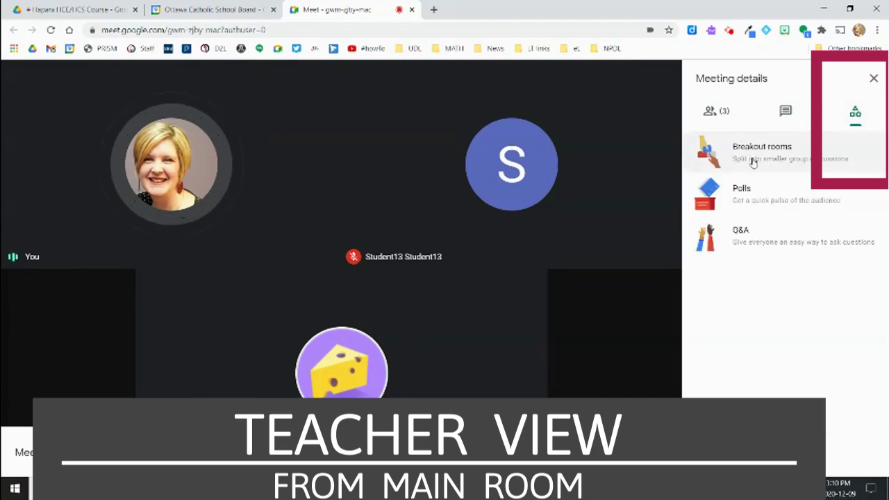
left_click(769, 158)
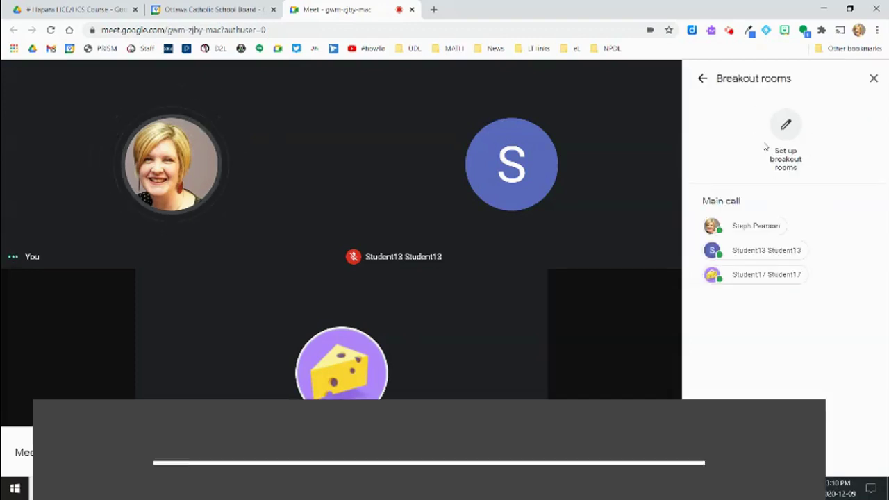
left_click(787, 127)
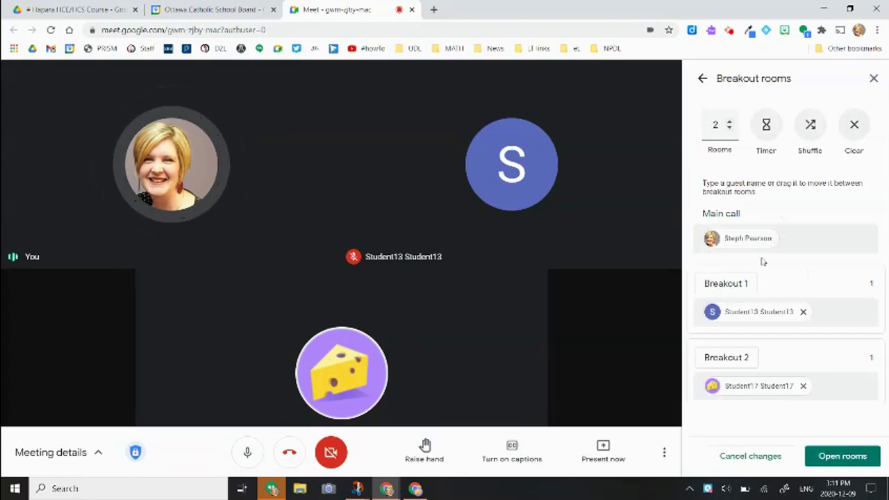
left_click_drag(760, 312, 756, 318)
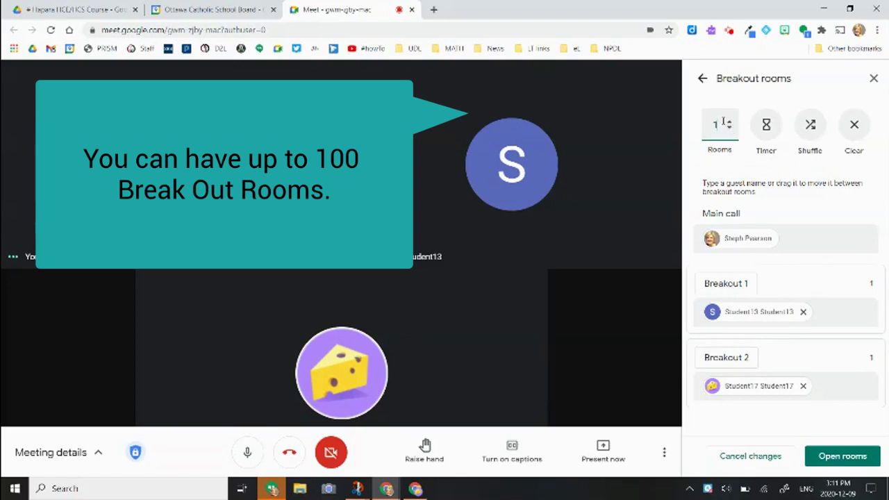
left_click_drag(759, 386, 789, 311)
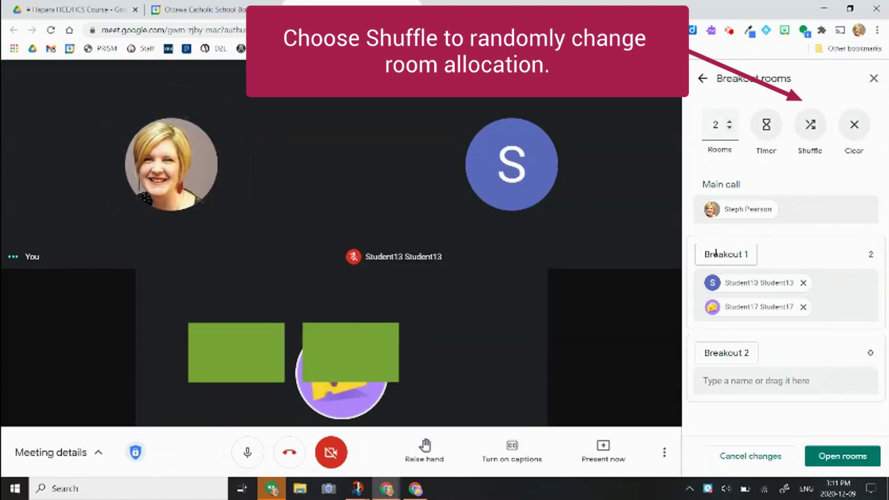
Rename Breakout 1 as "Collab 1" and Breakout 2 as "Silent 2".
left_click(723, 254)
type("Cella1")
type("b")
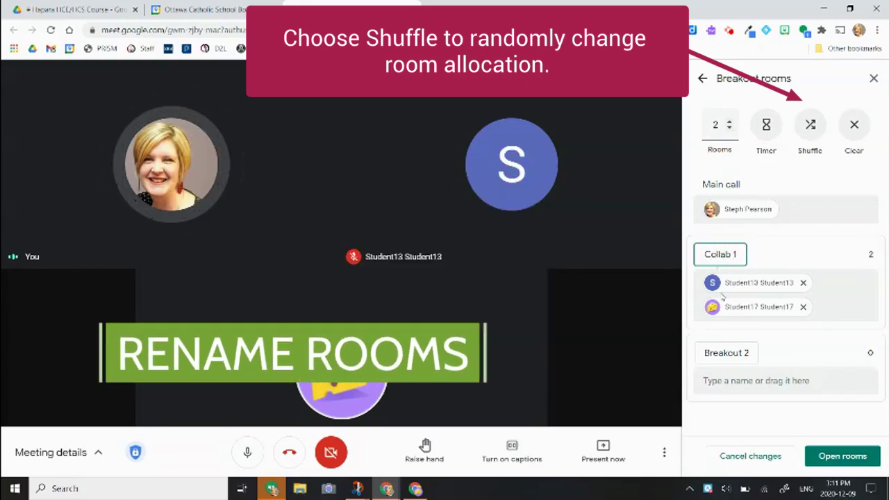
left_click(727, 352)
type("Silent2")
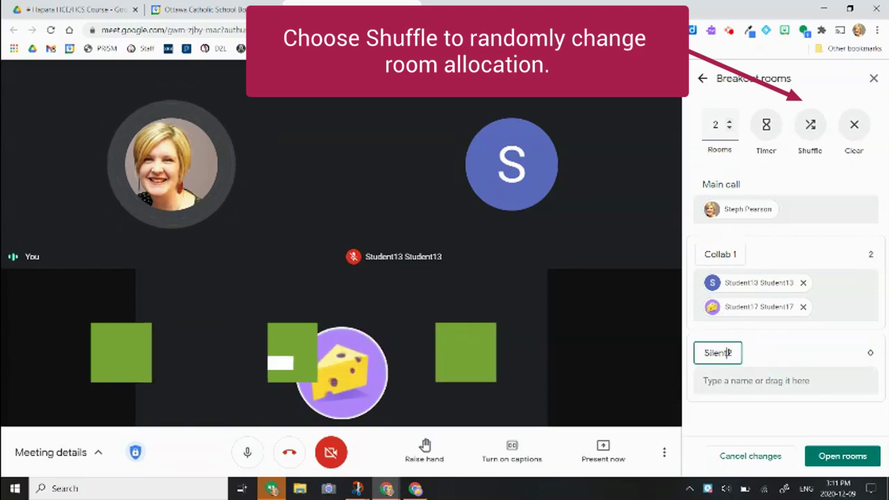
Shuffle the students between the rooms and enable the timer that ends breakout rooms after a set amount of time.
left_click(810, 125)
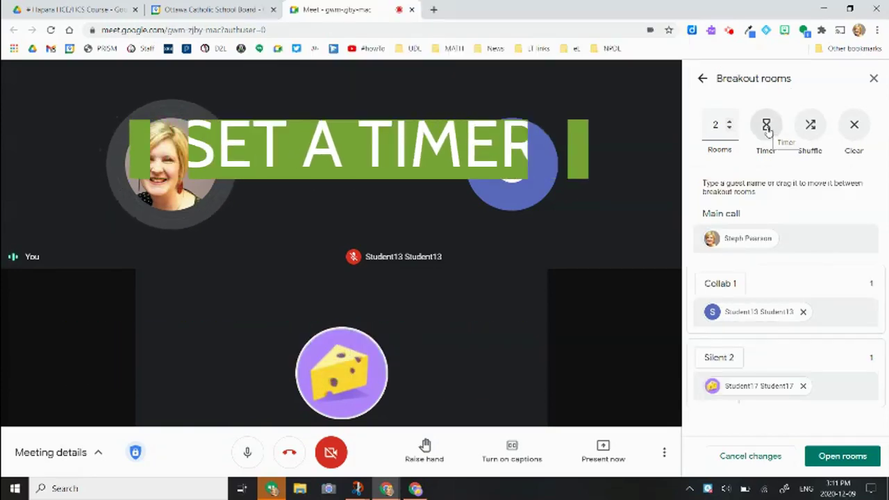
left_click(767, 128)
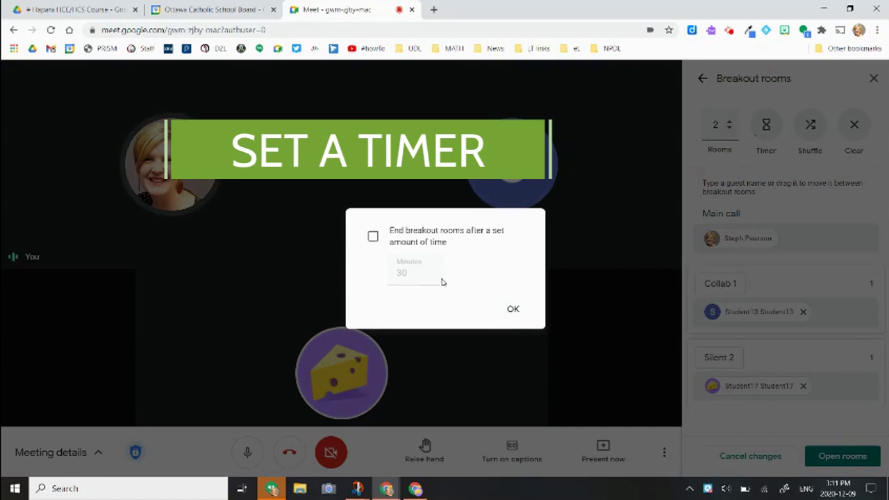
left_click(373, 238)
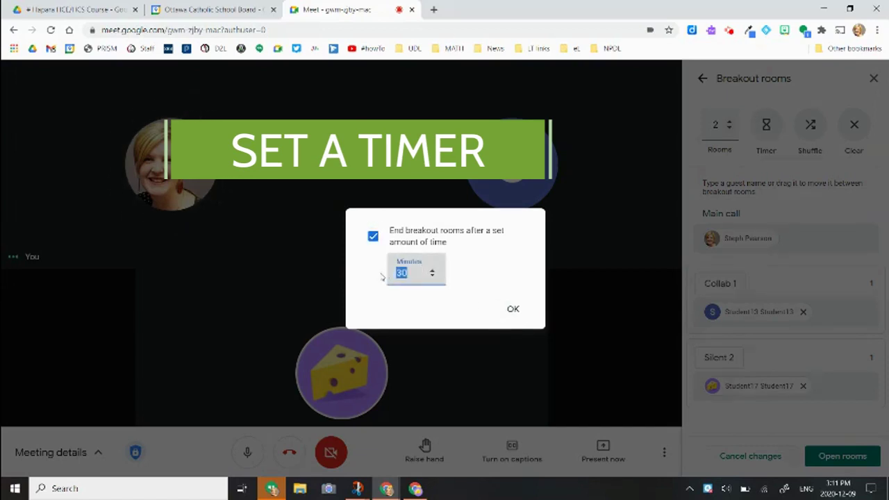
left_click(513, 313)
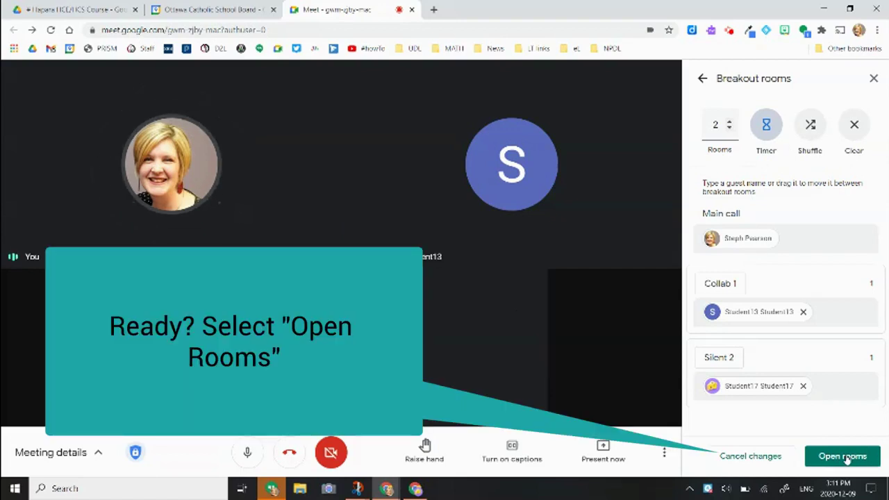
Open the breakout rooms and visit Collab 1 to answer its help request, leaving the room at the end.
left_click(846, 460)
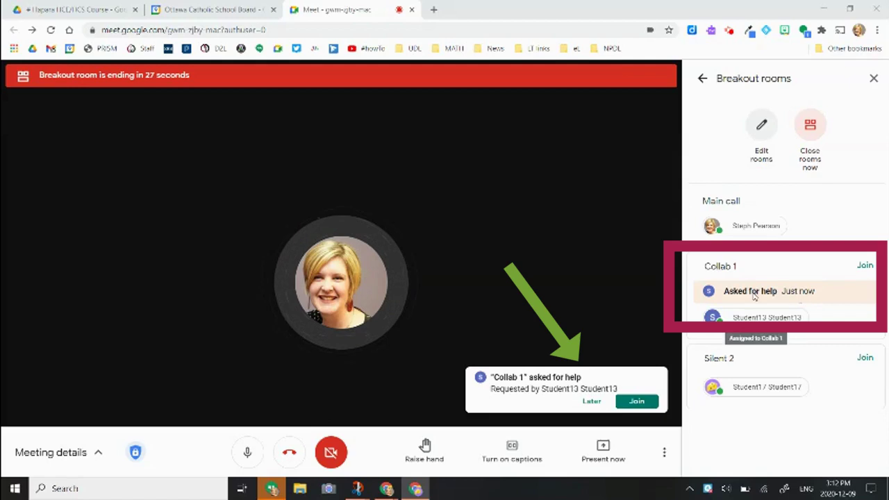
left_click(865, 266)
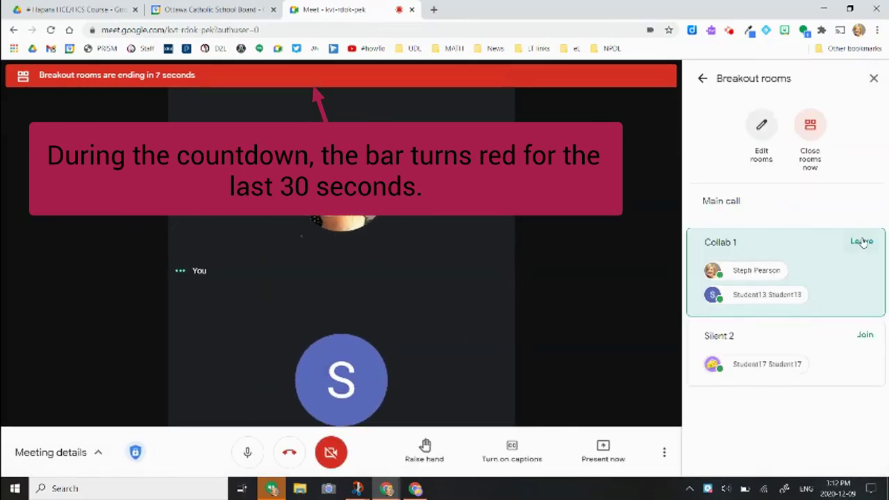
left_click(862, 242)
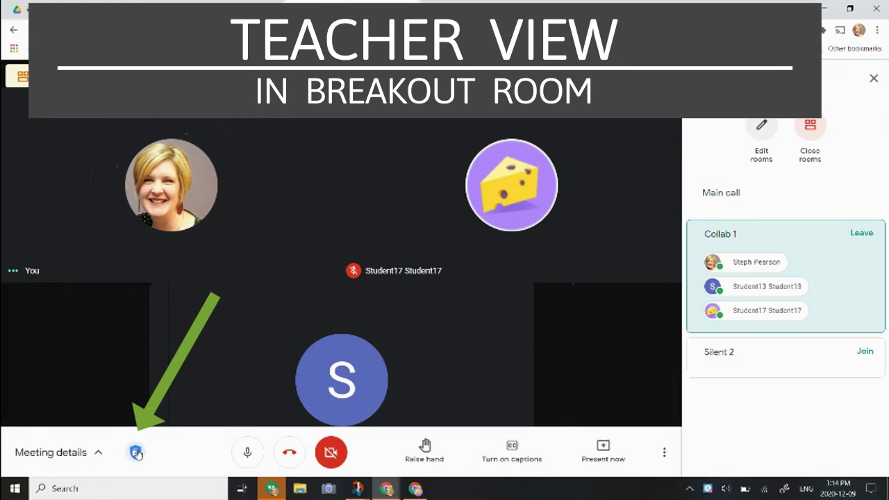
Turn off screen sharing and chat messages for everyone in the meeting safety settings of Collab 1.
left_click(136, 454)
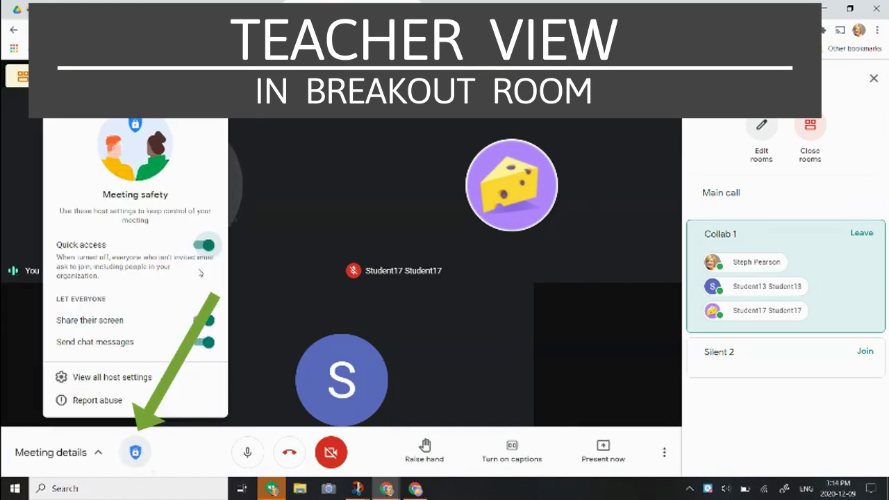
left_click(204, 321)
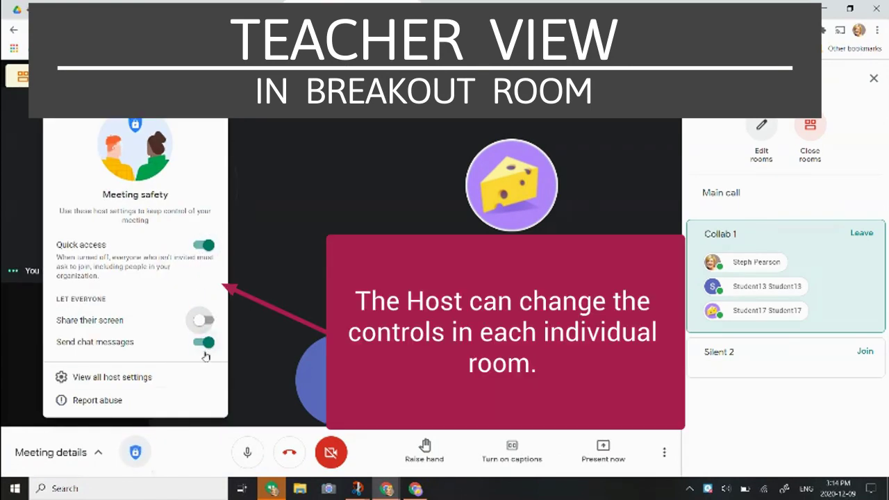
left_click(199, 347)
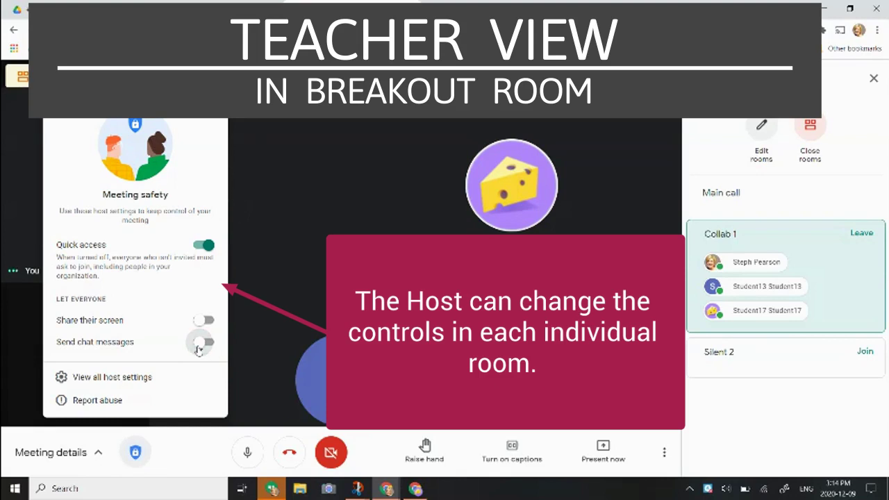
Edit the rooms by adding a third one, assigning Student13 to Breakout 1 and Student17 to Silent 2, and save.
left_click(762, 127)
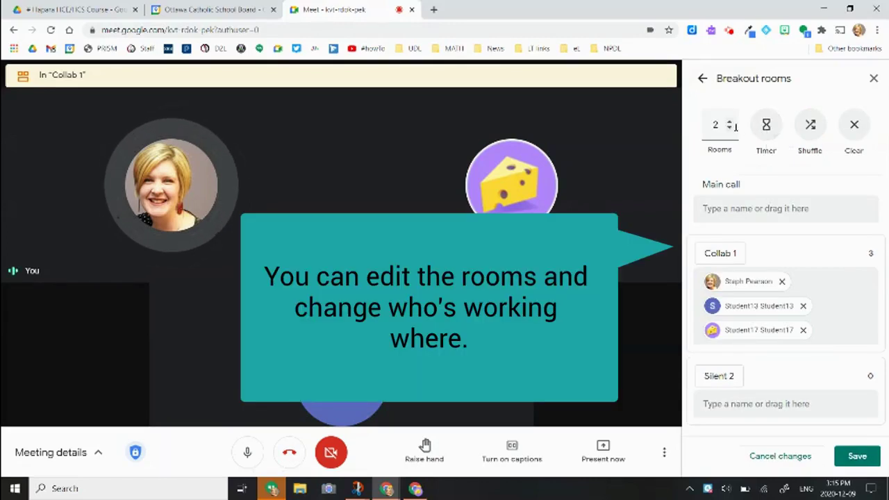
left_click(730, 122)
scroll(799, 257, "down", 1)
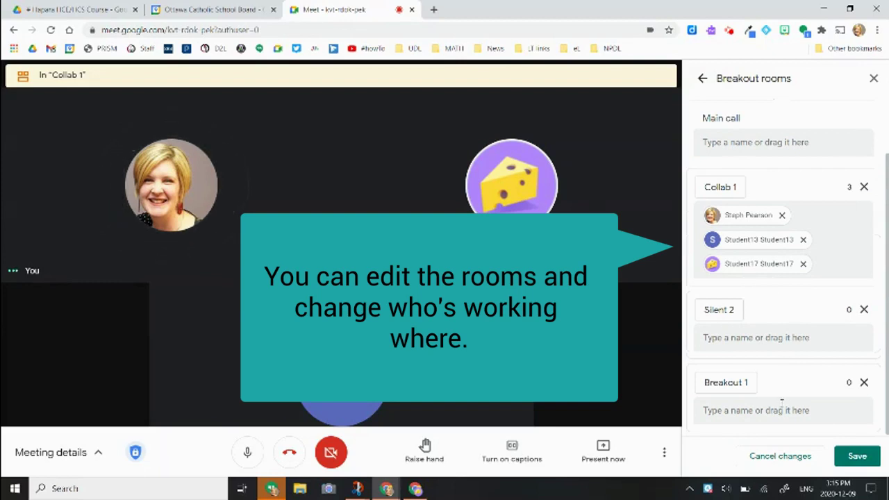
left_click_drag(729, 241, 736, 402)
left_click_drag(733, 263, 739, 338)
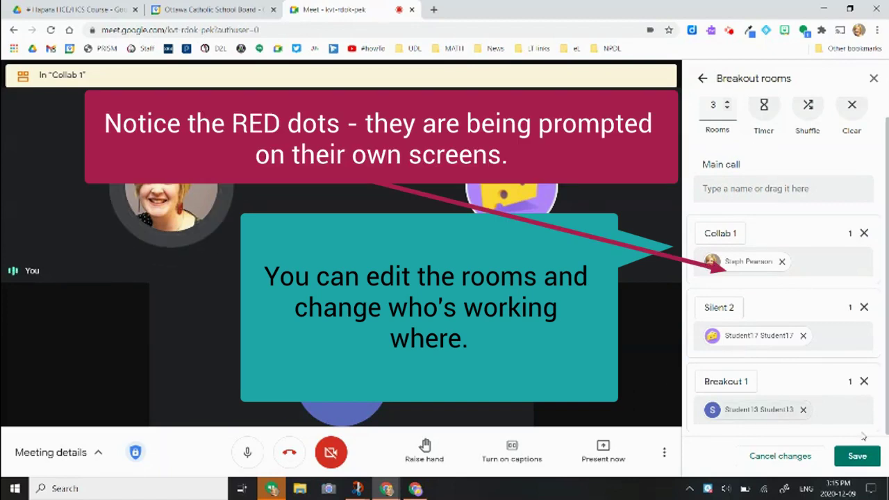
left_click(859, 456)
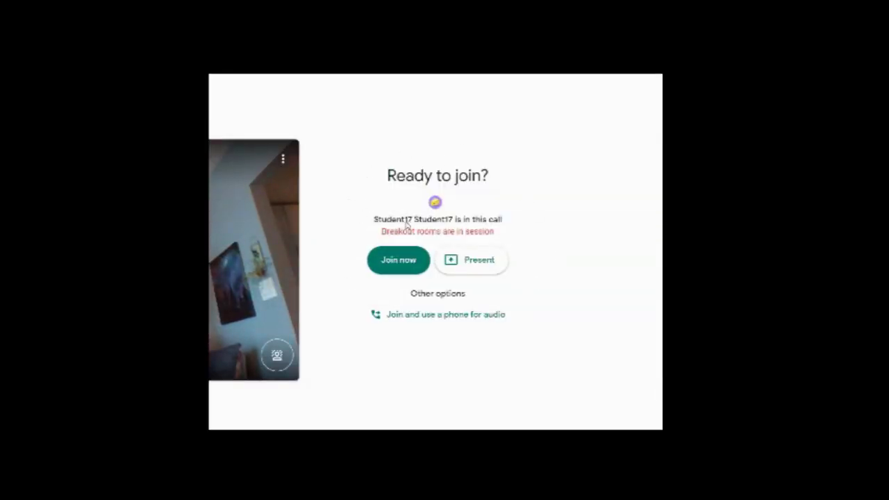
Rejoin the call while breakout rooms are in session and reopen the breakout room controls.
left_click(401, 265)
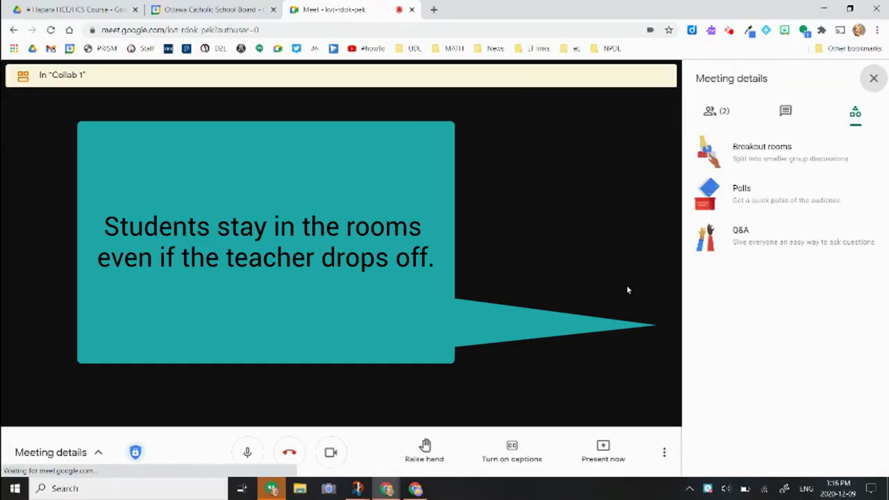
left_click(754, 150)
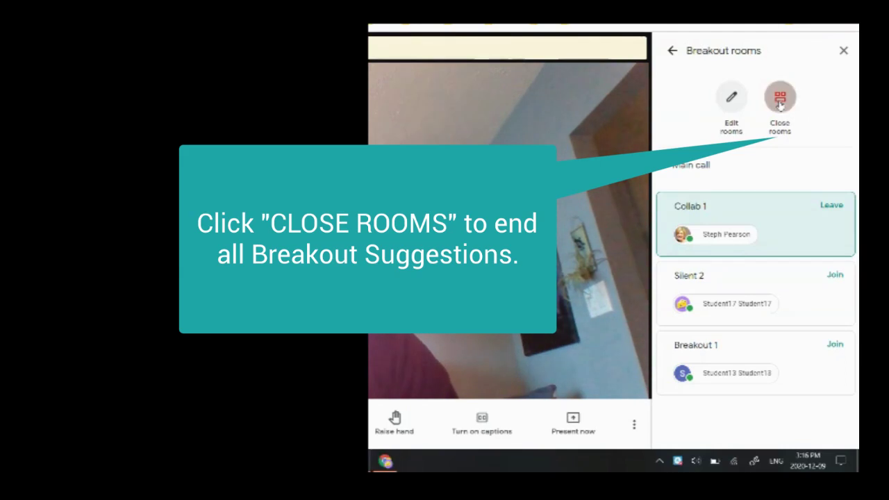
Close all breakout rooms and return to the main call.
left_click(779, 103)
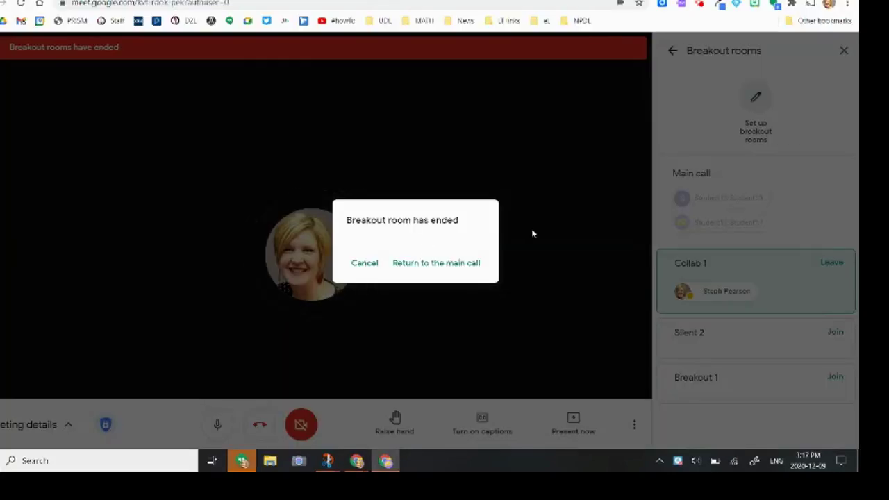
left_click(424, 270)
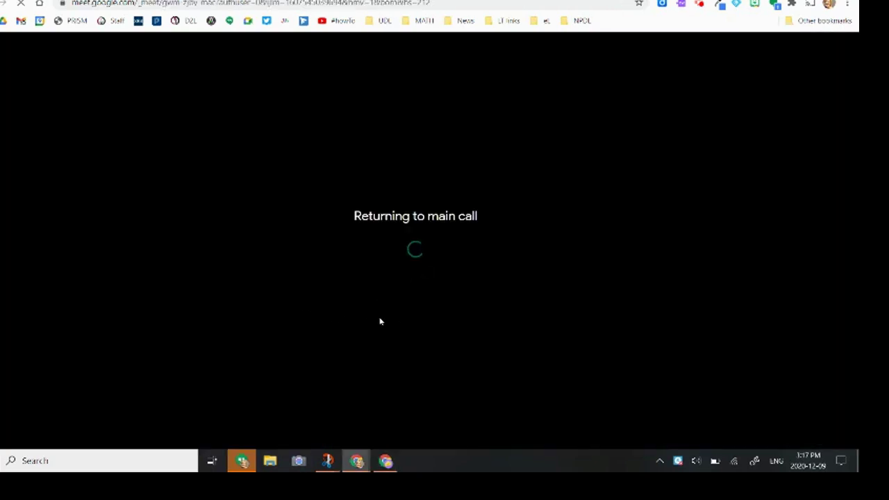